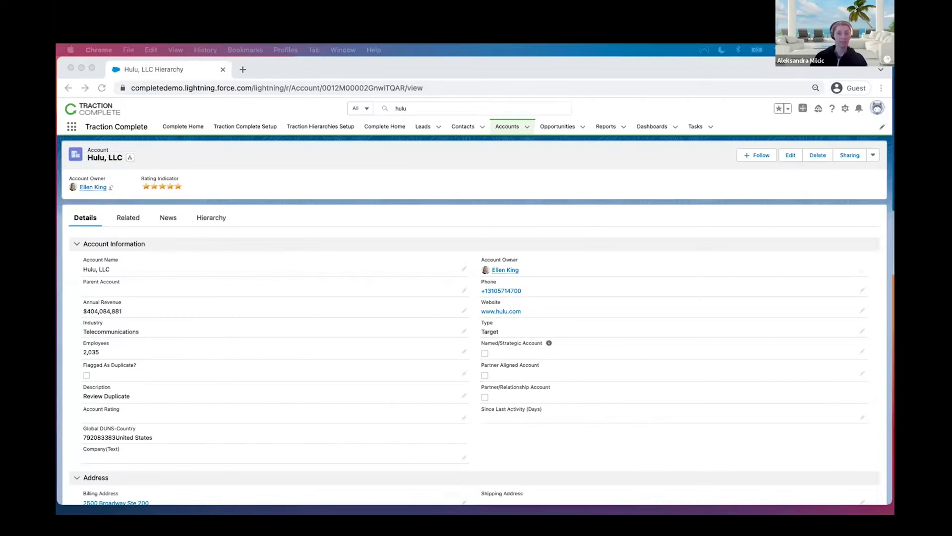
Step: Open the Hulu, LLC account's hierarchy and look through the related accounts under The Walt Disney Company
scroll(244, 357, down, 1)
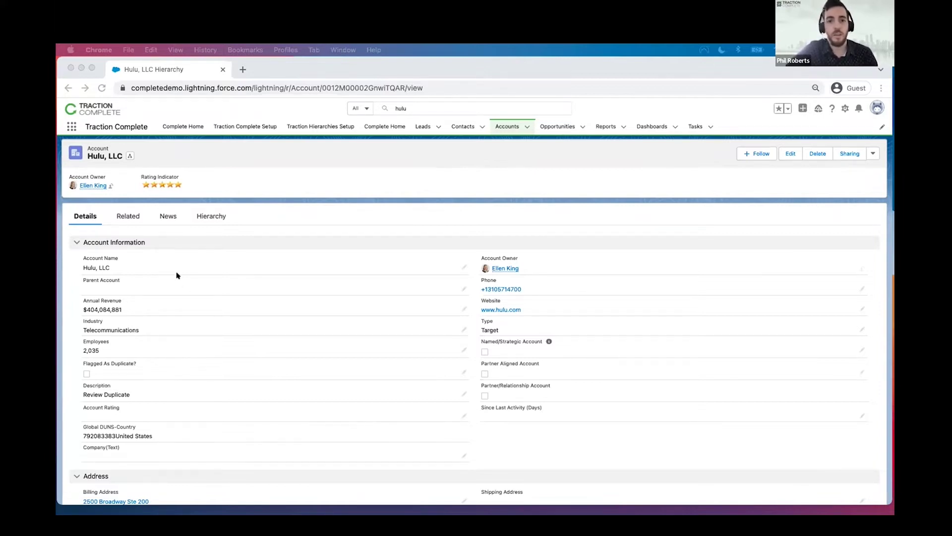
scroll(176, 314, down, 1)
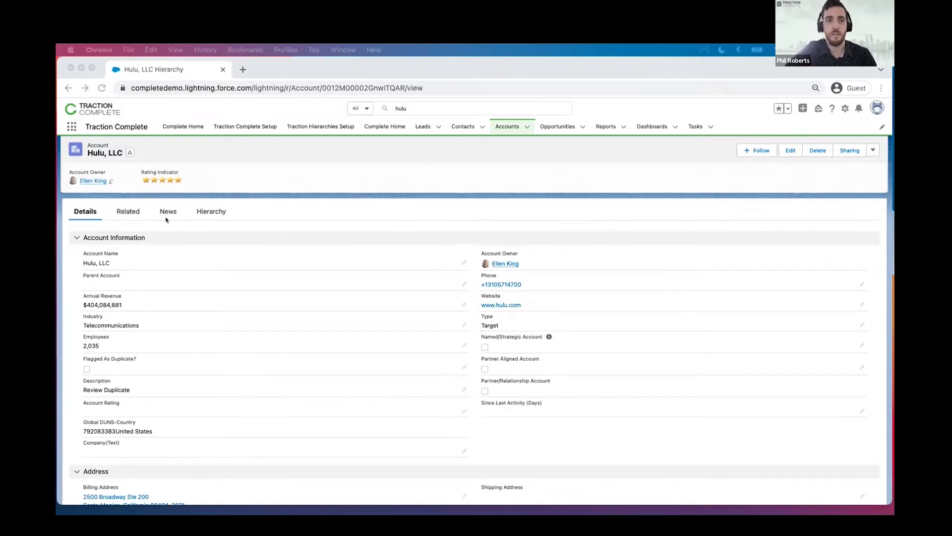
click(208, 210)
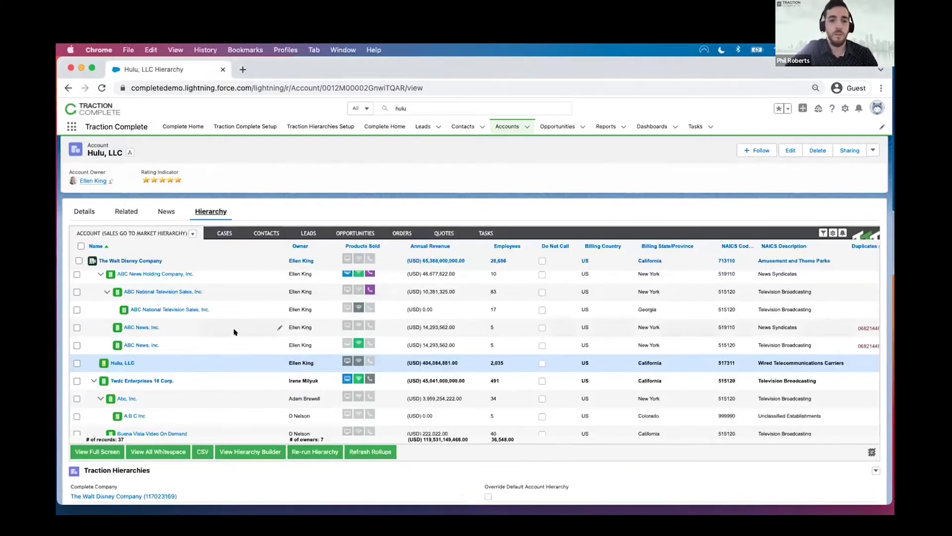
scroll(218, 319, down, 1)
scroll(217, 319, up, 1)
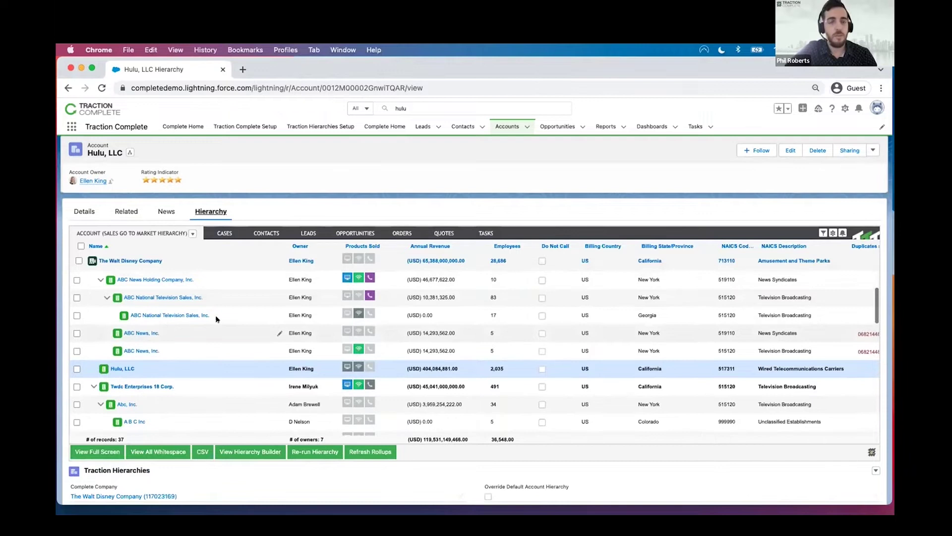
scroll(217, 318, up, 2)
scroll(220, 318, down, 1)
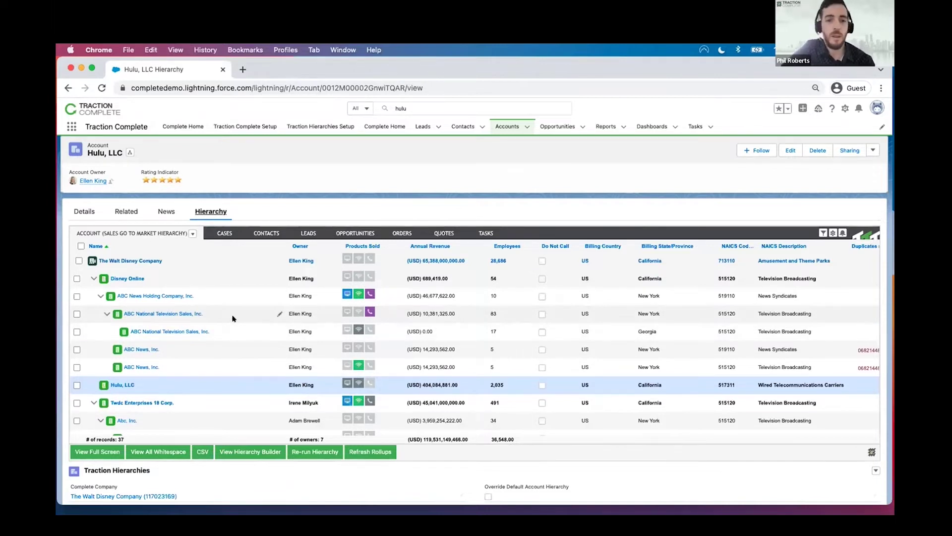
scroll(232, 318, down, 2)
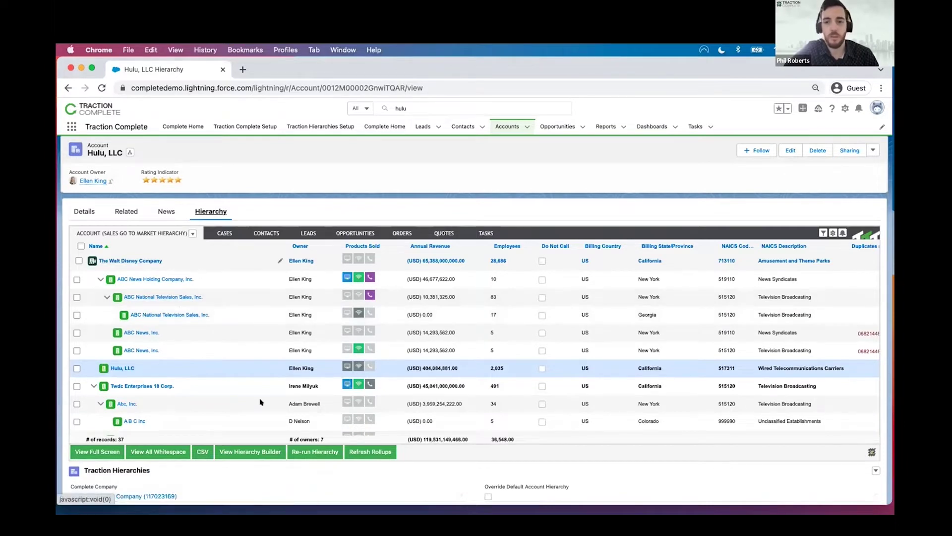
Step: Examine the products sold and the account owners for the ABC, Hulu and Twdc Enterprises accounts in the hierarchy
scroll(270, 399, down, 1)
scroll(271, 400, up, 1)
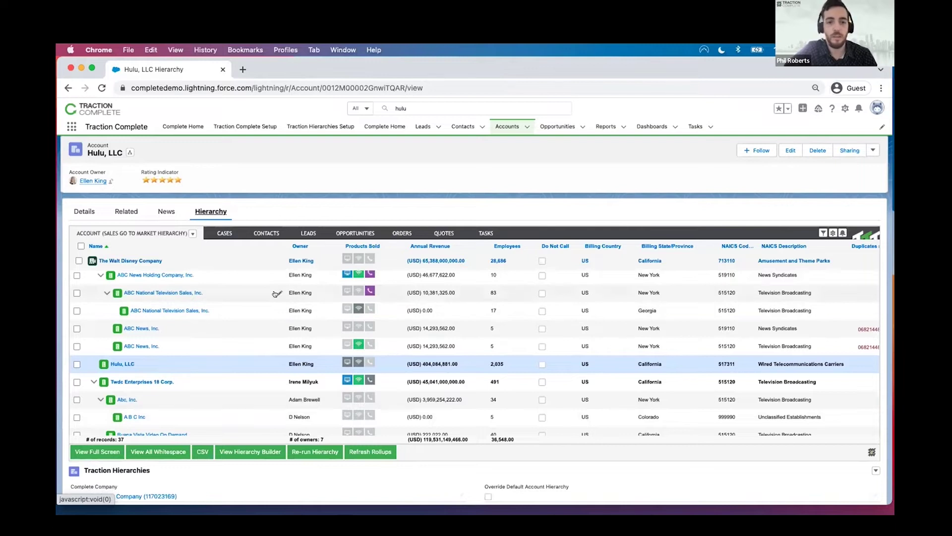
scroll(287, 252, up, 1)
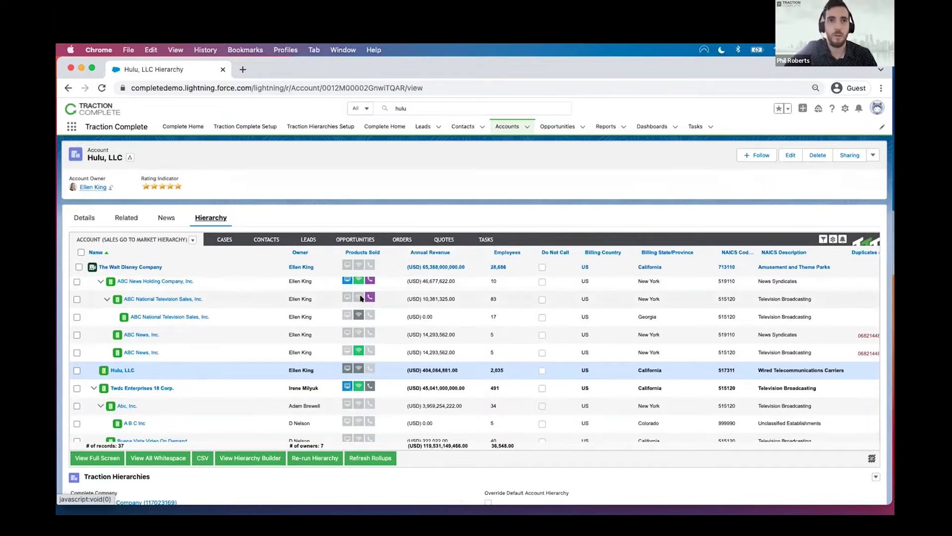
scroll(350, 307, up, 1)
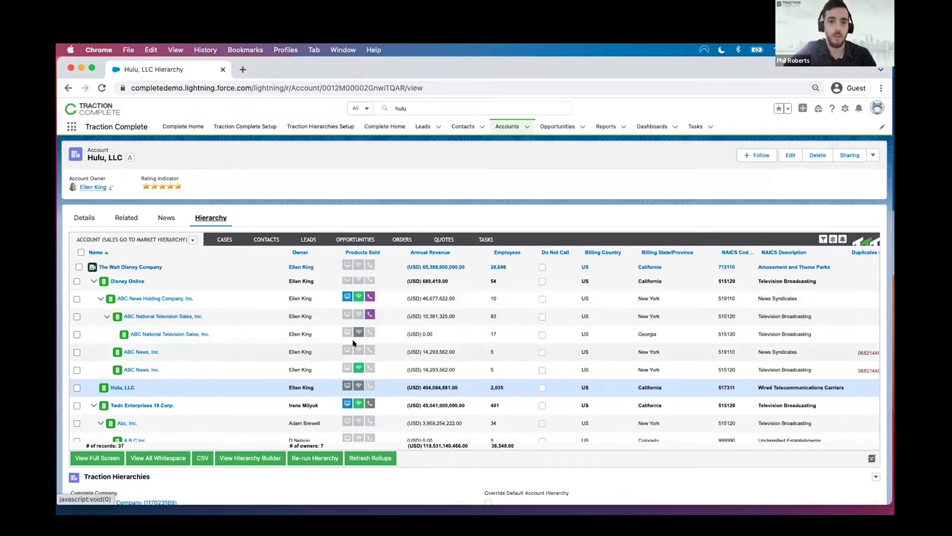
scroll(238, 378, up, 1)
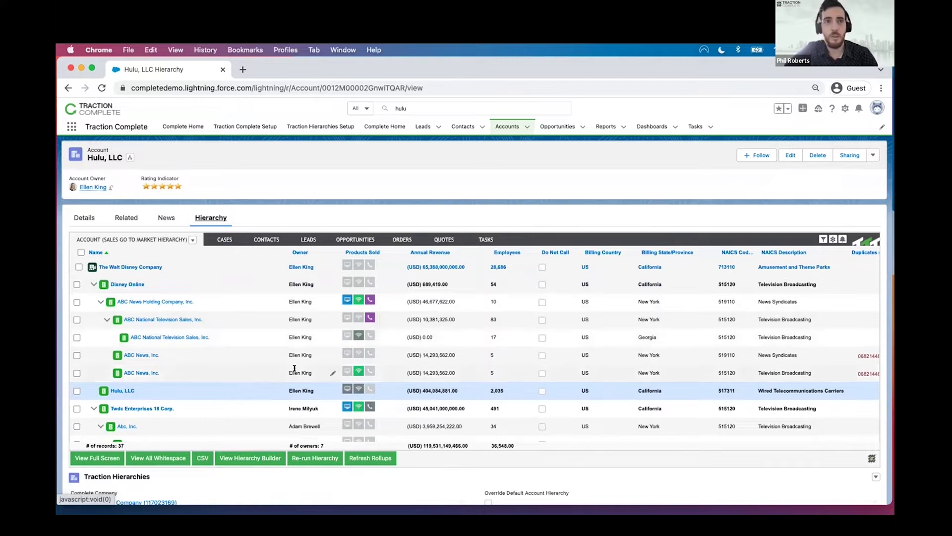
scroll(294, 368, down, 2)
scroll(294, 368, down, 1)
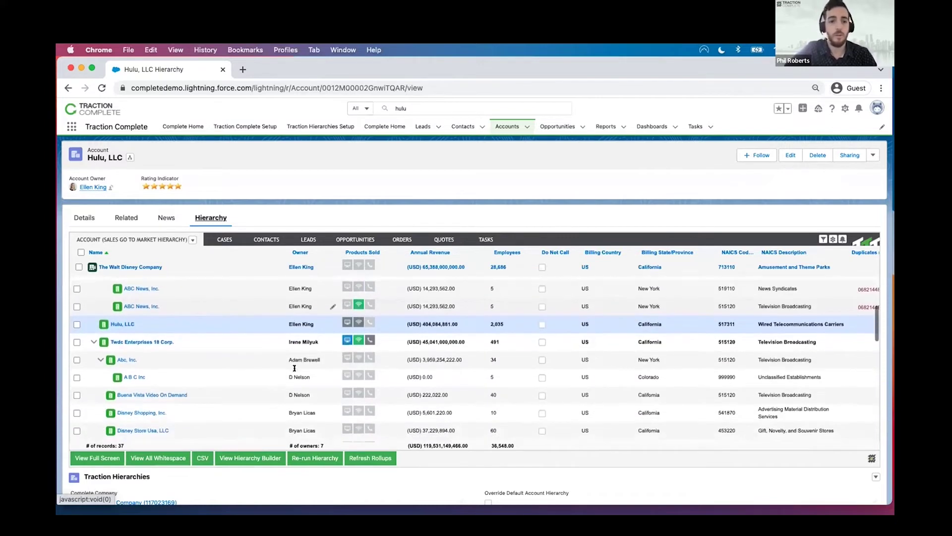
scroll(296, 370, up, 2)
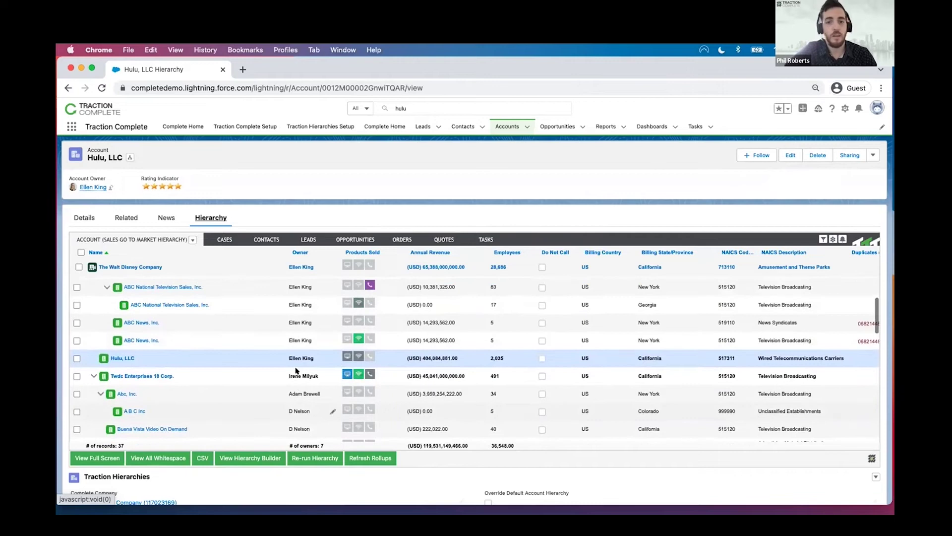
Step: Show the contacts across The Walt Disney Company hierarchy and look through those under Hulu, LLC and Twdc Enterprises 18 Corp
click(259, 241)
scroll(288, 342, down, 3)
scroll(287, 343, up, 1)
scroll(287, 342, up, 2)
scroll(288, 341, down, 3)
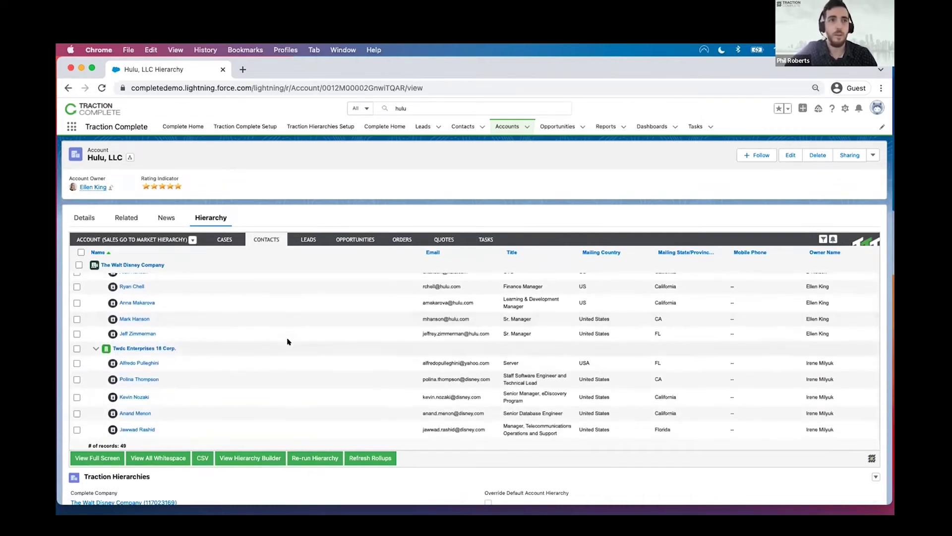
scroll(288, 341, down, 3)
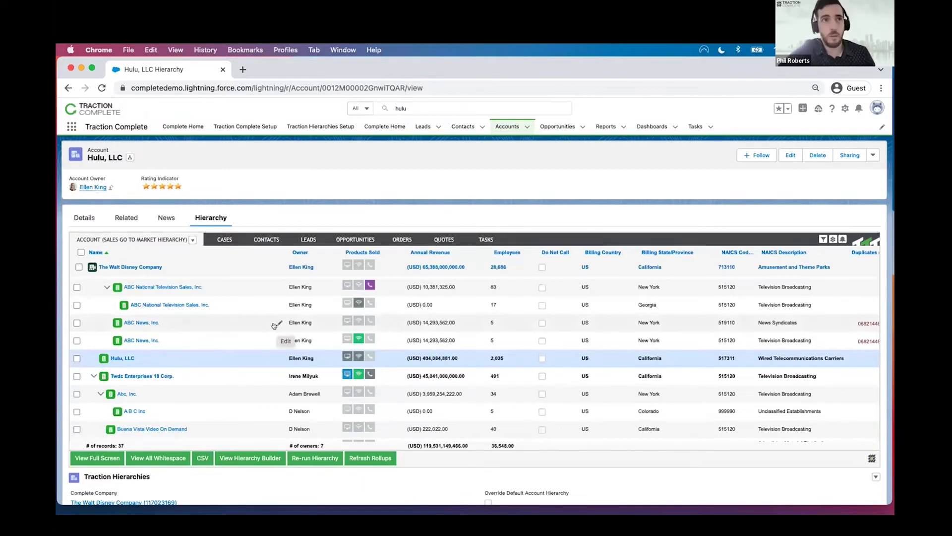
Step: Review the account hierarchy rows around Hulu, LLC, from ABC News Holding Company down to the Disney stores
scroll(259, 323, down, 1)
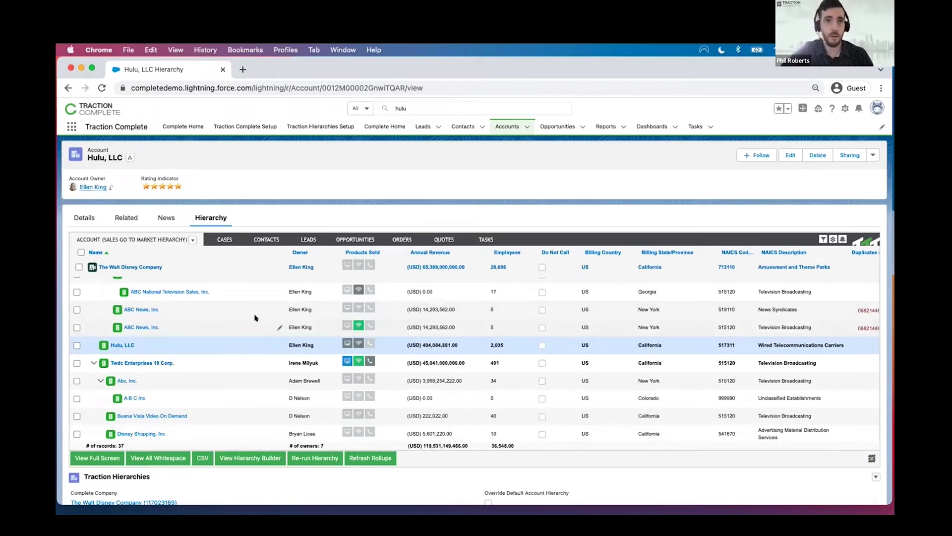
scroll(254, 317, down, 1)
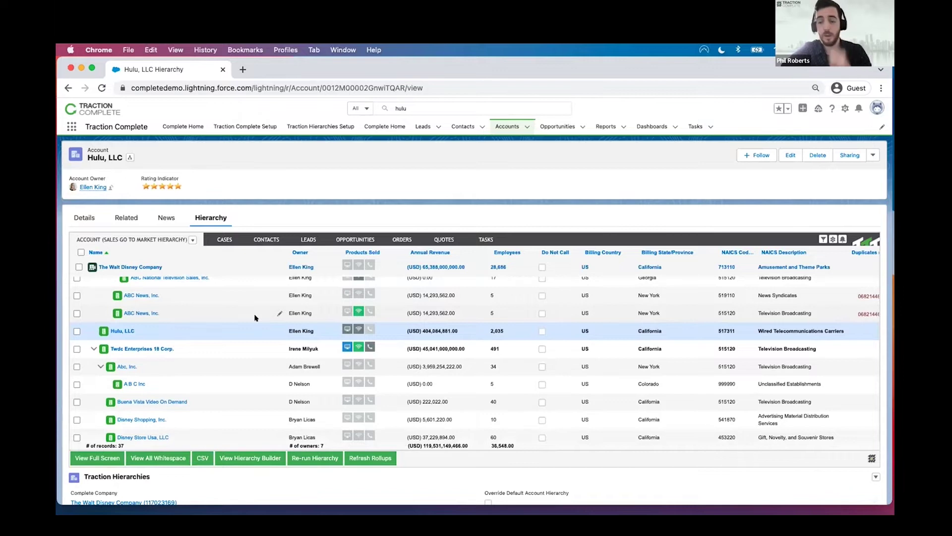
scroll(259, 317, down, 1)
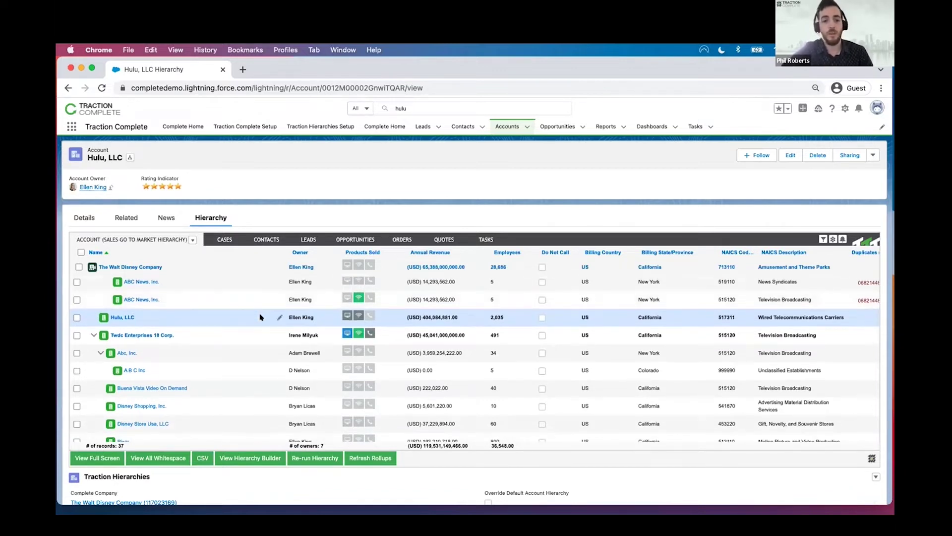
scroll(256, 338, up, 1)
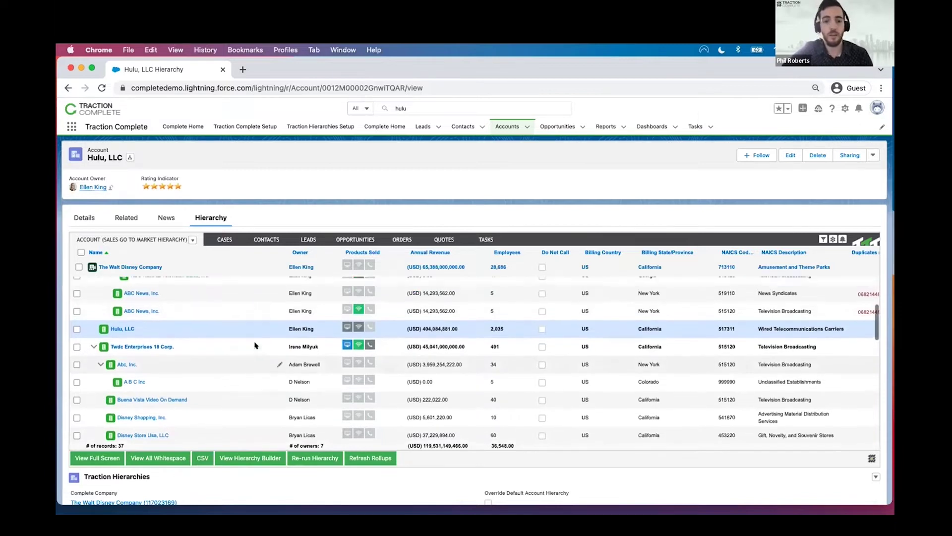
scroll(236, 346, up, 3)
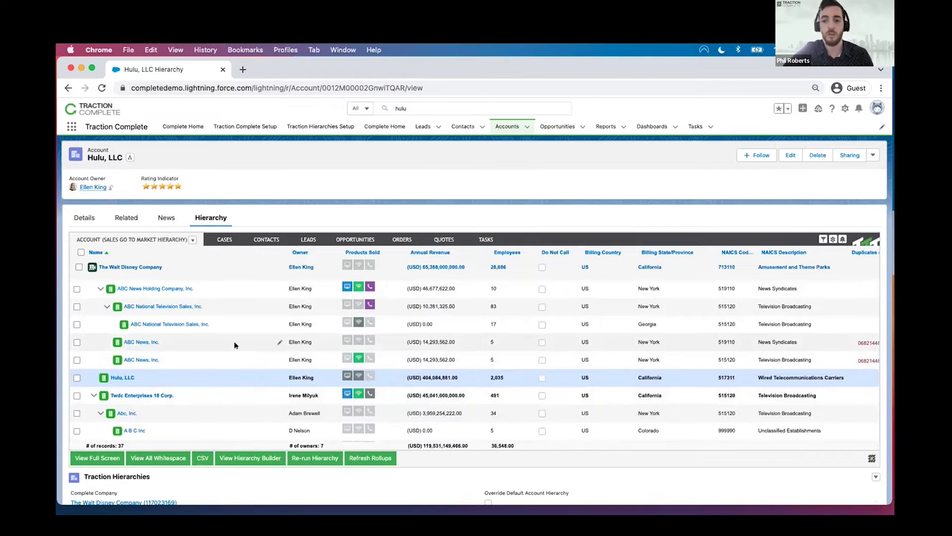
Step: Review the opportunities across The Walt Disney Company hierarchy, including Hulu, LLC's, and display the hierarchy's leads
click(359, 240)
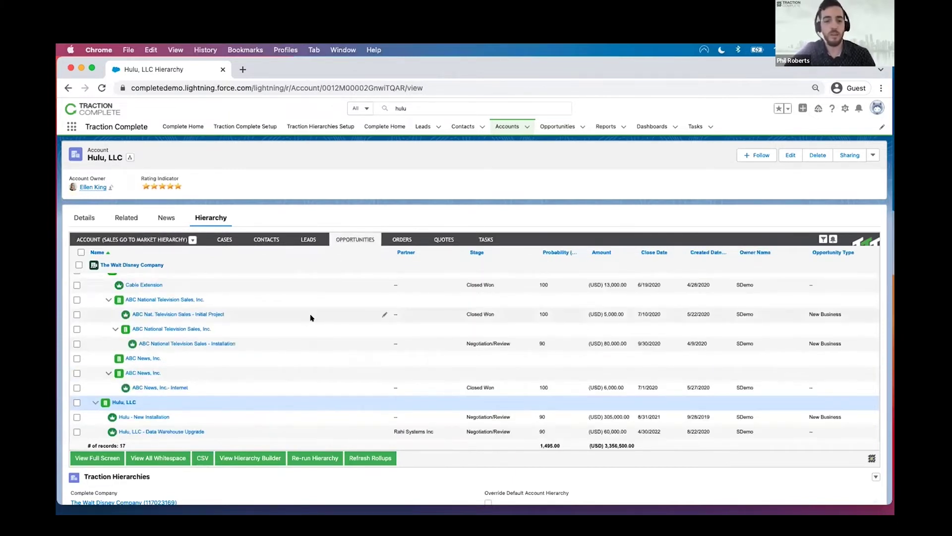
scroll(311, 320, down, 2)
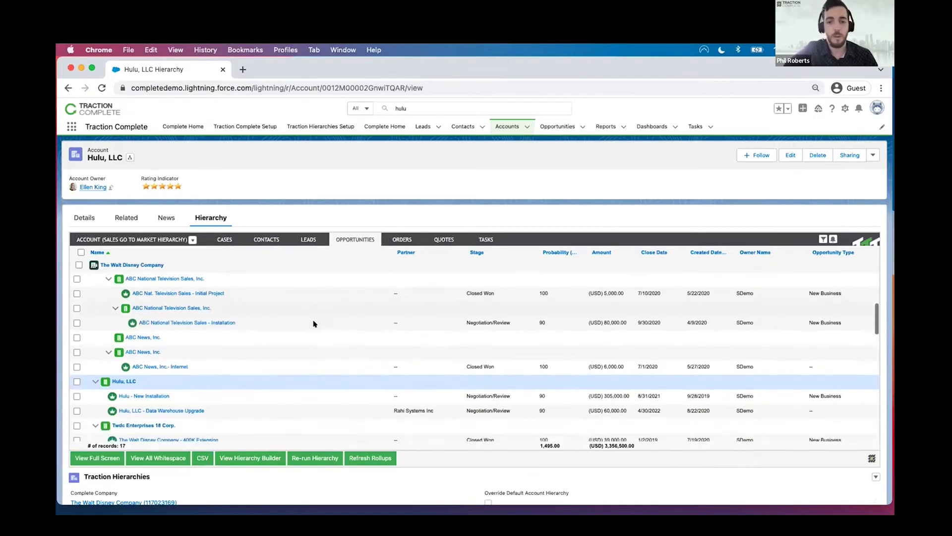
scroll(314, 324, down, 1)
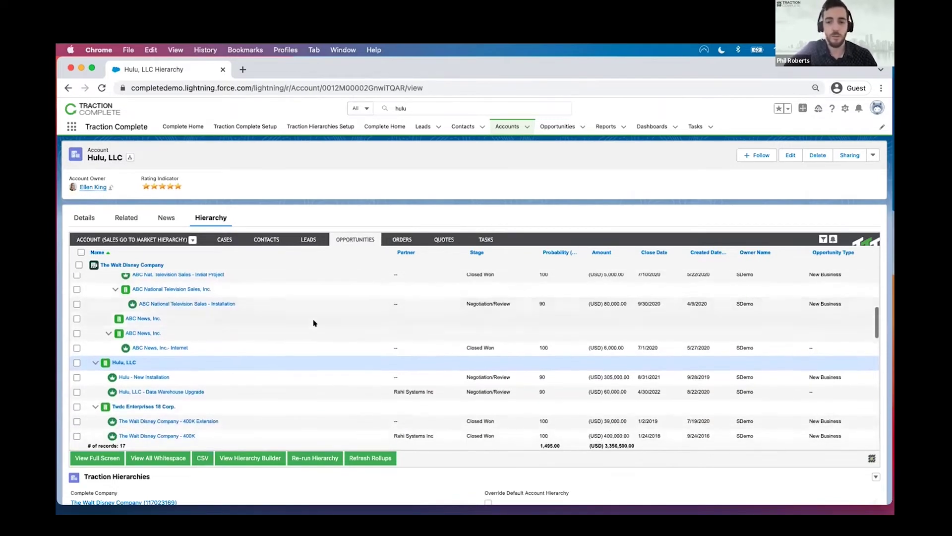
click(308, 239)
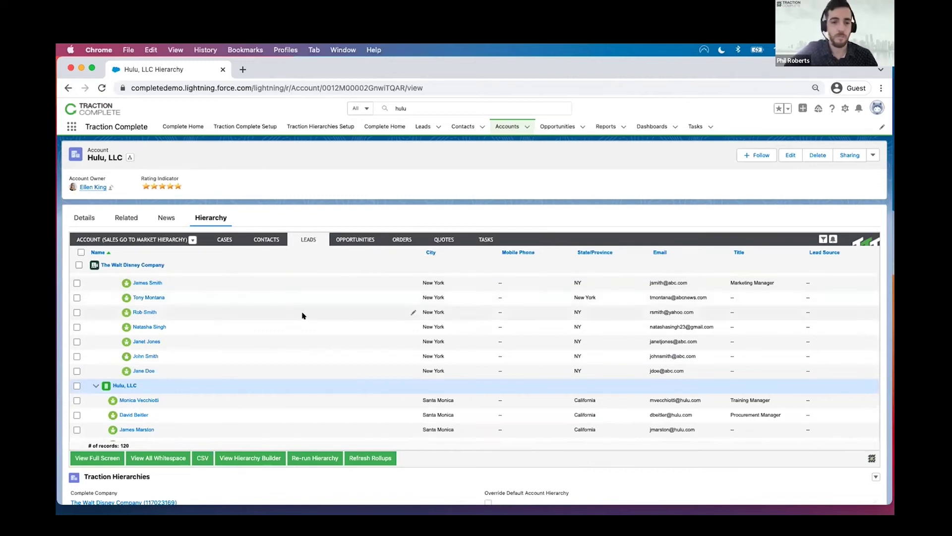
Step: Return to the account hierarchy and examine the Disney Networks, Queensland Press and Tfcf companies grouped under Unknown
click(149, 239)
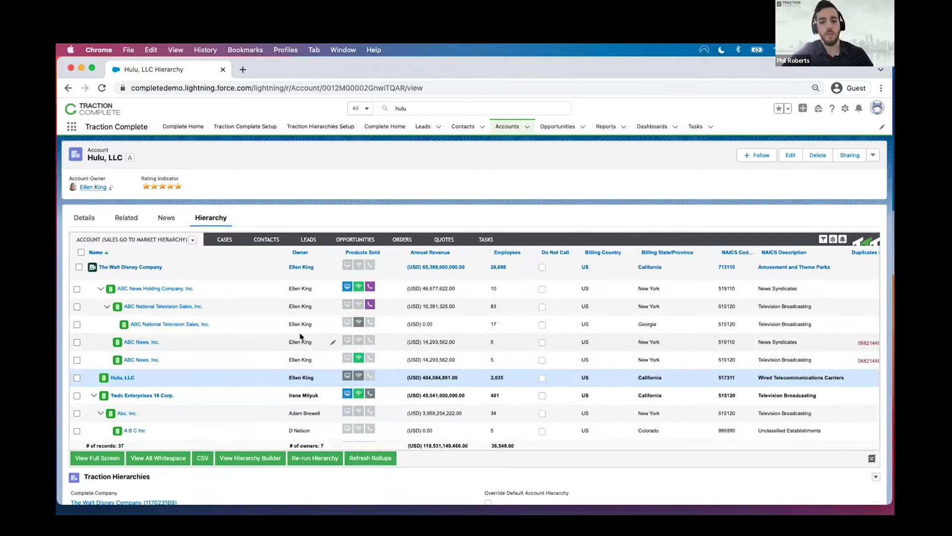
scroll(305, 350, down, 10)
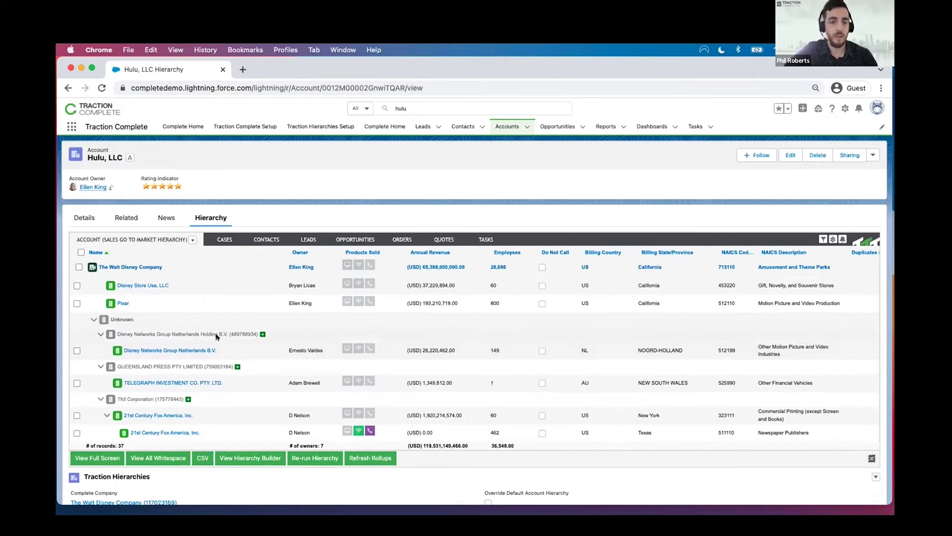
scroll(206, 332, down, 1)
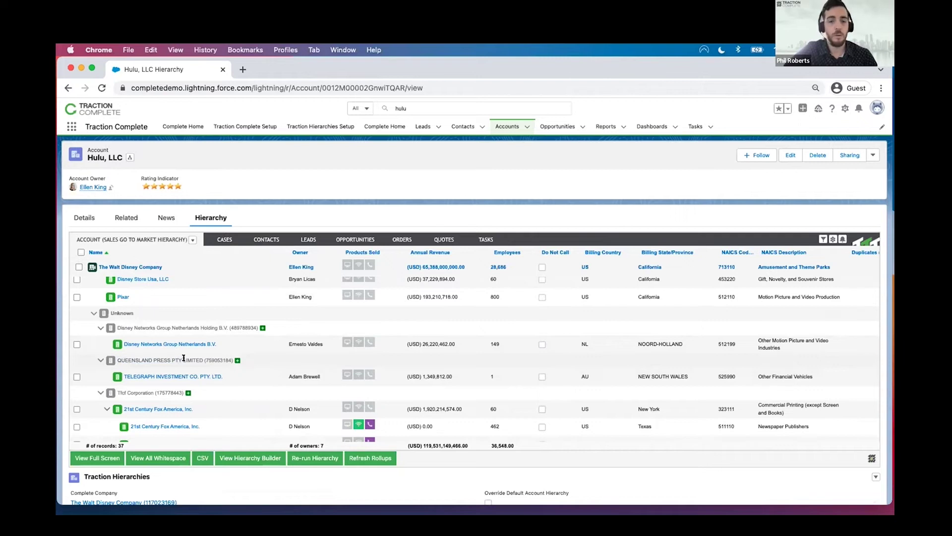
scroll(183, 357, up, 1)
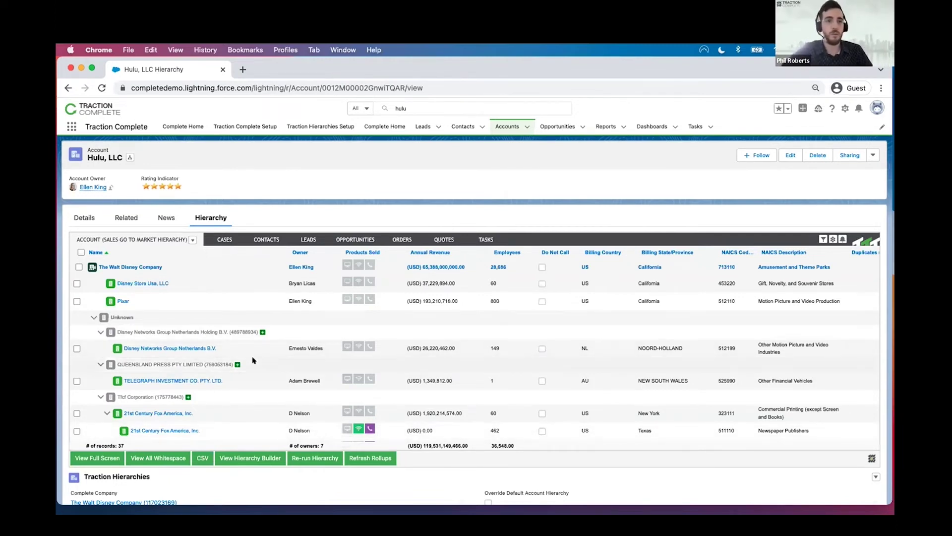
scroll(253, 360, down, 1)
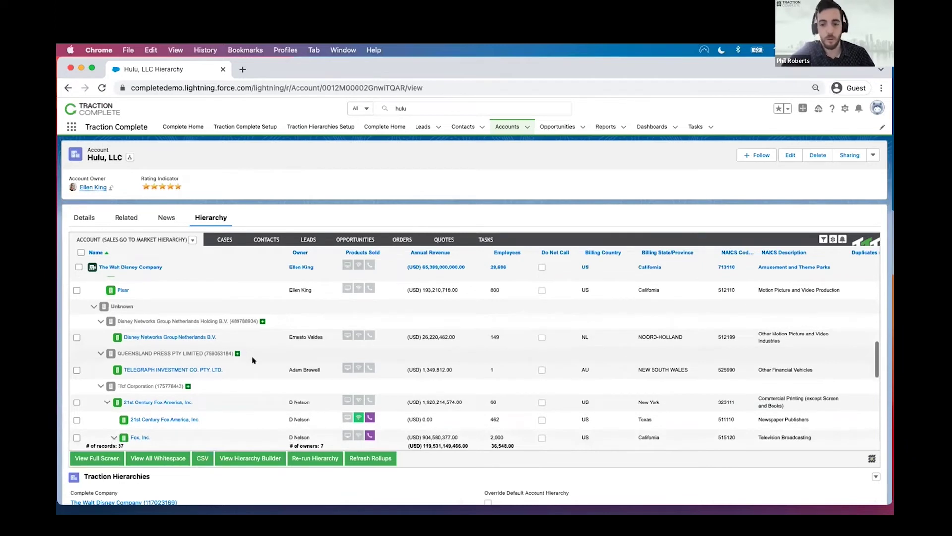